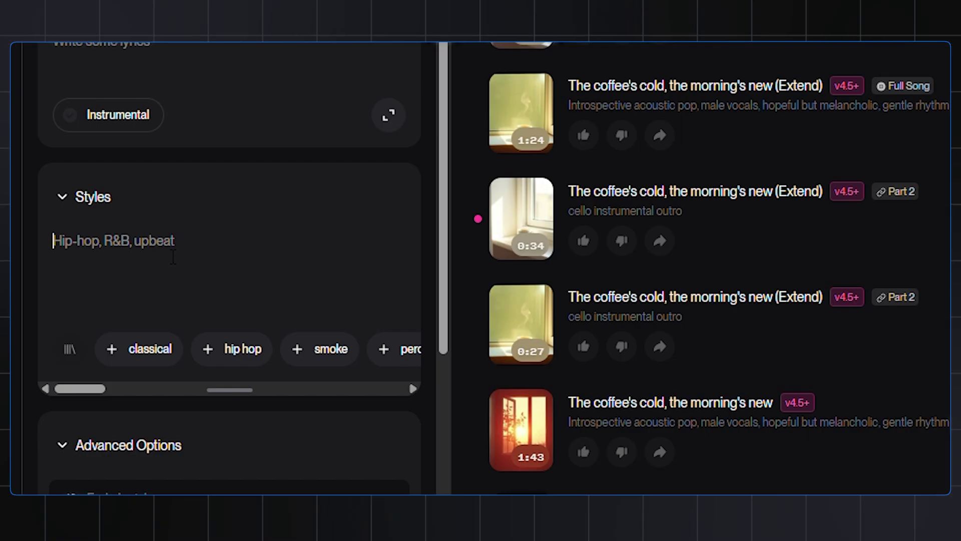
Paste the introspective acoustic pop style and the coffee lyrics, adding a blank line after 'feelings hide'.
type("Introspective acoustic pop, male vocals, hopeful but melancholic, gentle rhythm.")
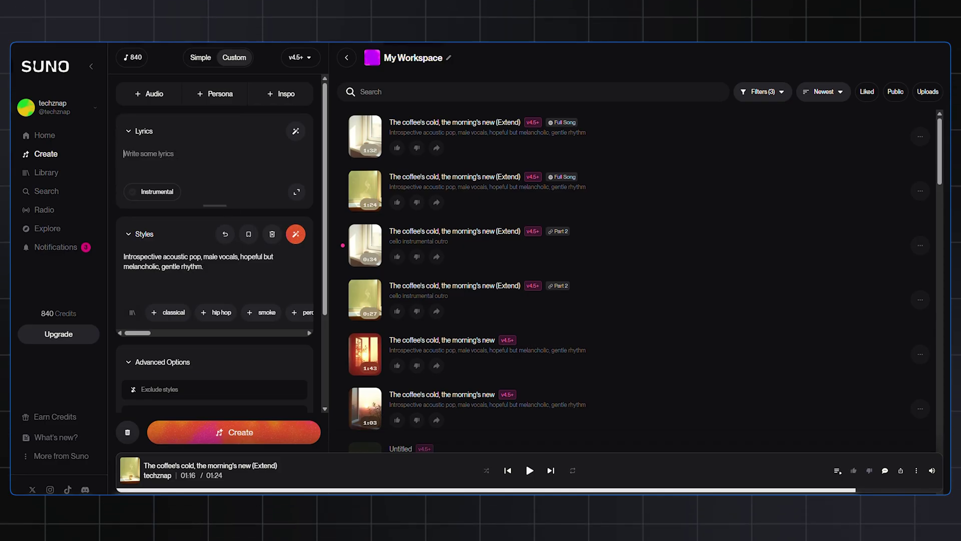
key("ctrl+v")
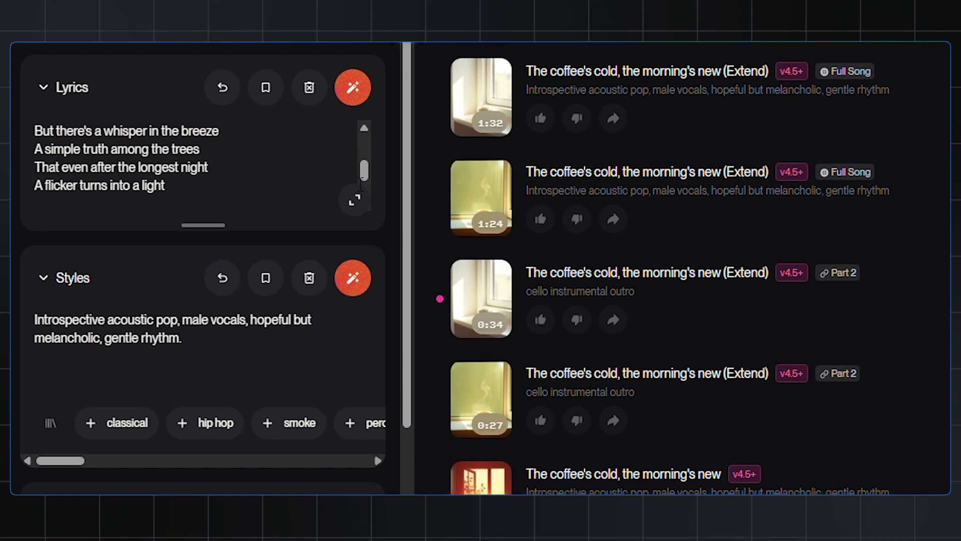
left_click_drag(362, 167, 362, 156)
left_click(247, 145)
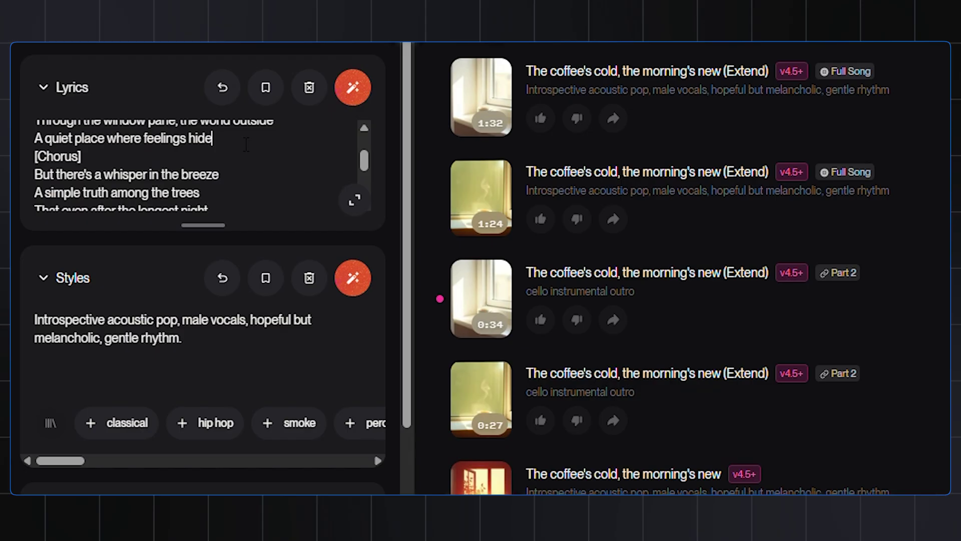
key("Return")
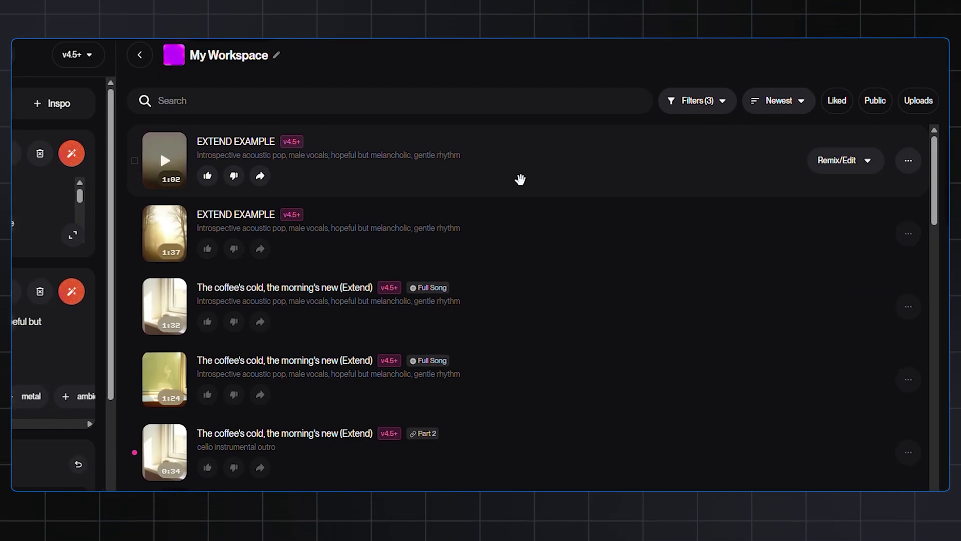
Choose Extend from Remix/Edit for the 1:02 EXTEND EXAMPLE track.
left_click(876, 168)
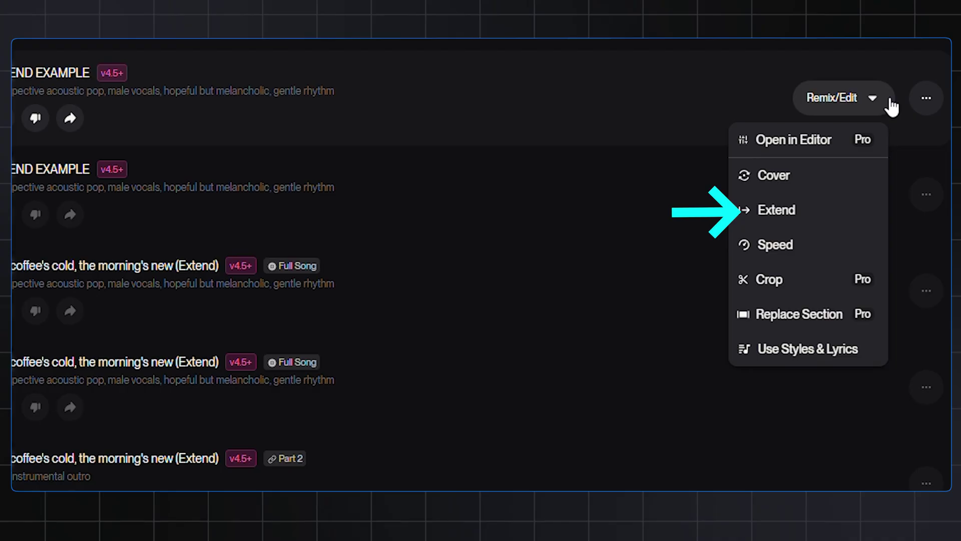
left_click(786, 211)
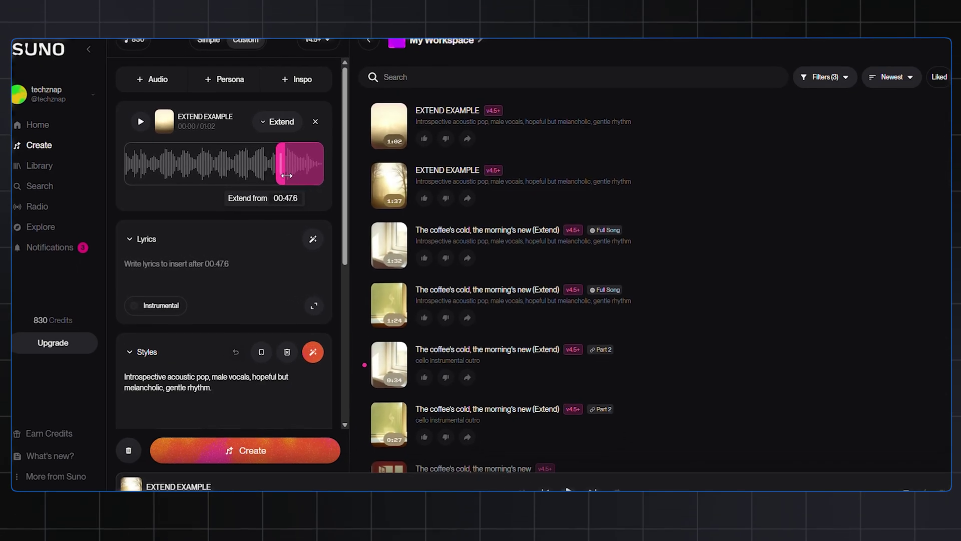
Move the extend handle later so the extension starts at 00:54.0 instead of 00:47.6.
left_click_drag(273, 178, 340, 180)
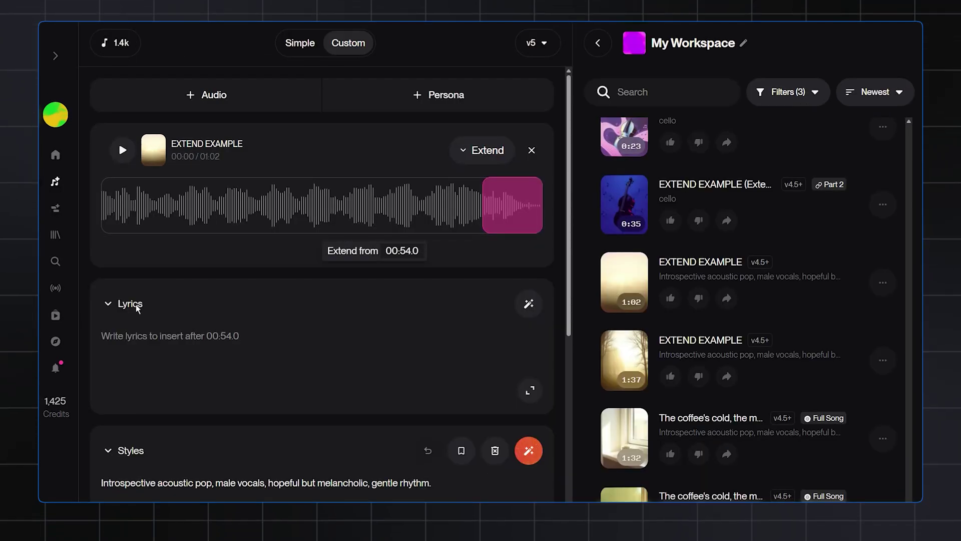
Delete the old style description from the extension settings.
scroll(360, 307, "down", 4)
scroll(361, 307, "up", 4)
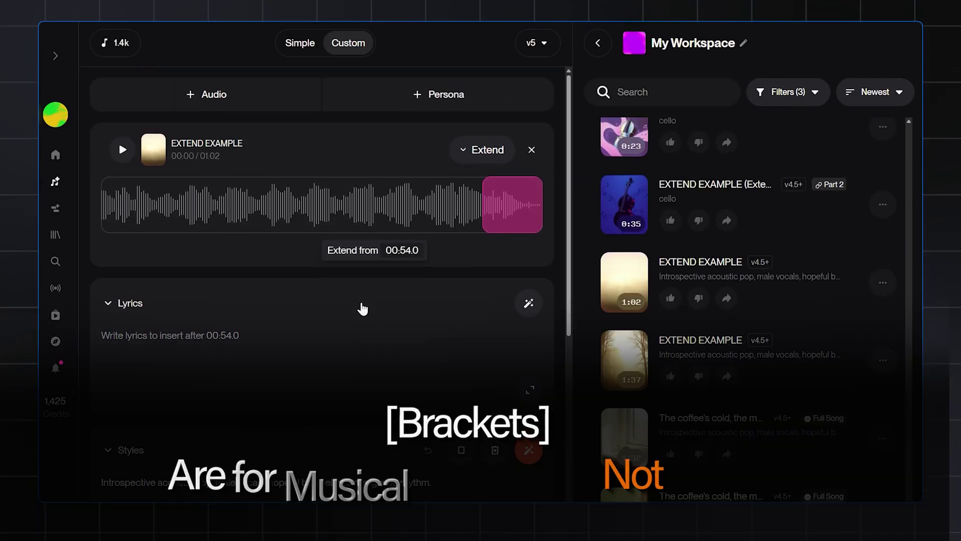
scroll(363, 309, "down", 1)
scroll(363, 309, "up", 1)
scroll(365, 302, "down", 1)
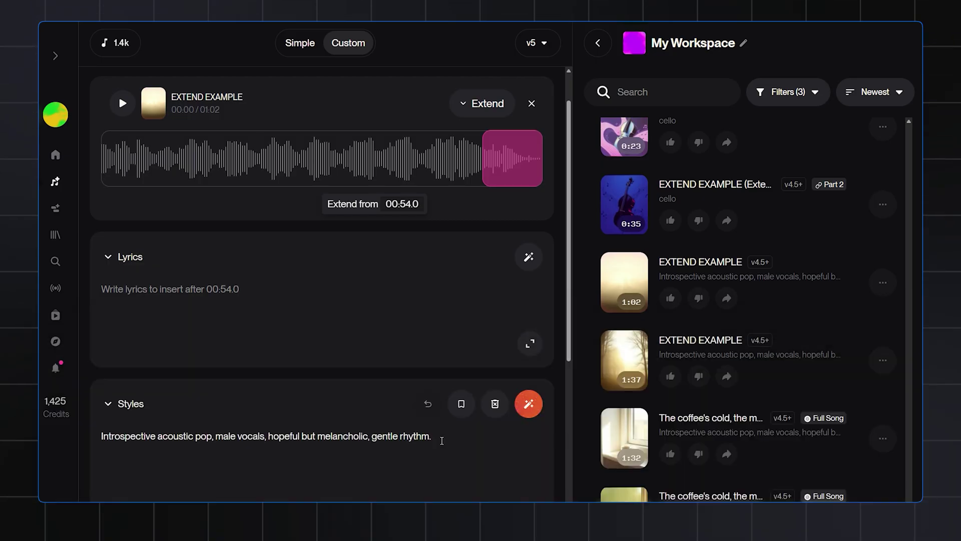
left_click_drag(432, 437, 75, 418)
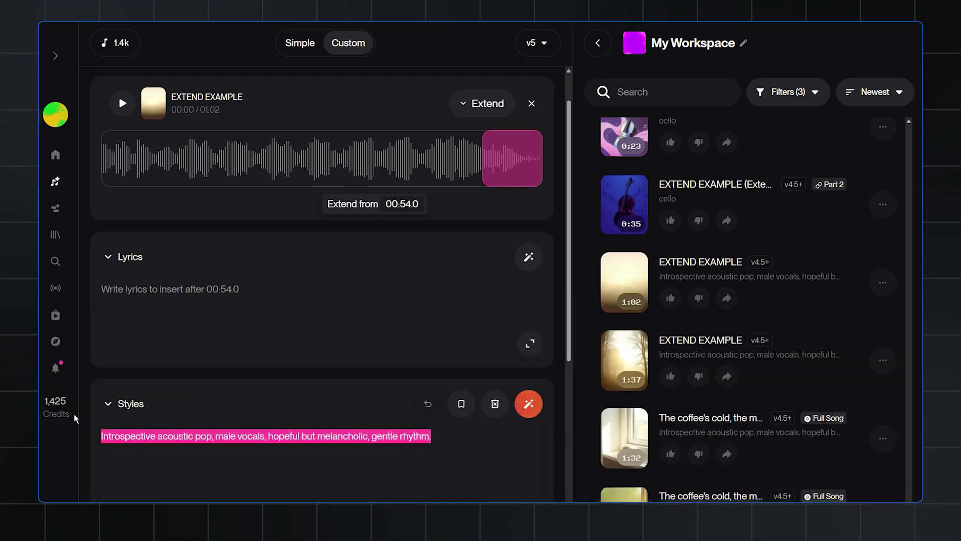
key("BackSpace")
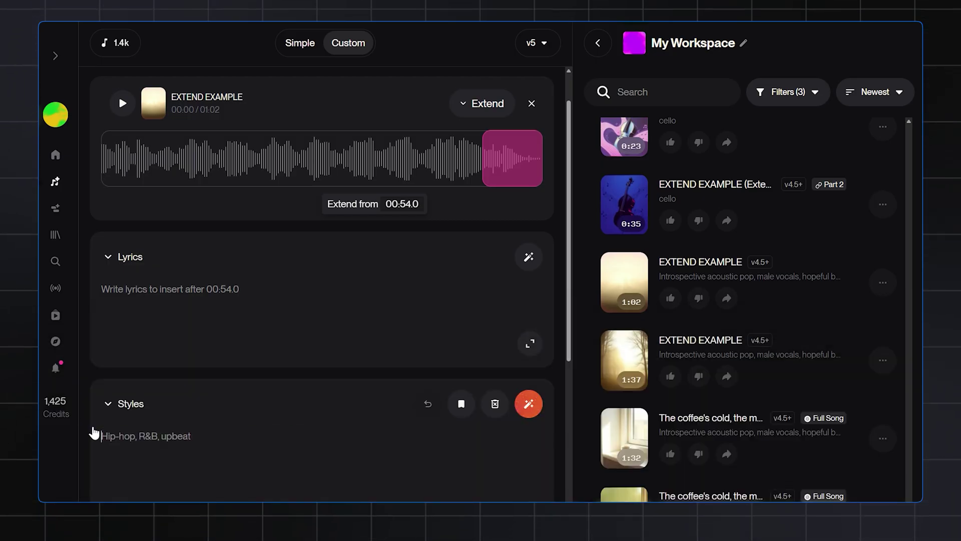
Set the extension lyrics to '[ CELLO OUTRO ]' and collapse the lyrics section.
scroll(135, 414, "down", 3)
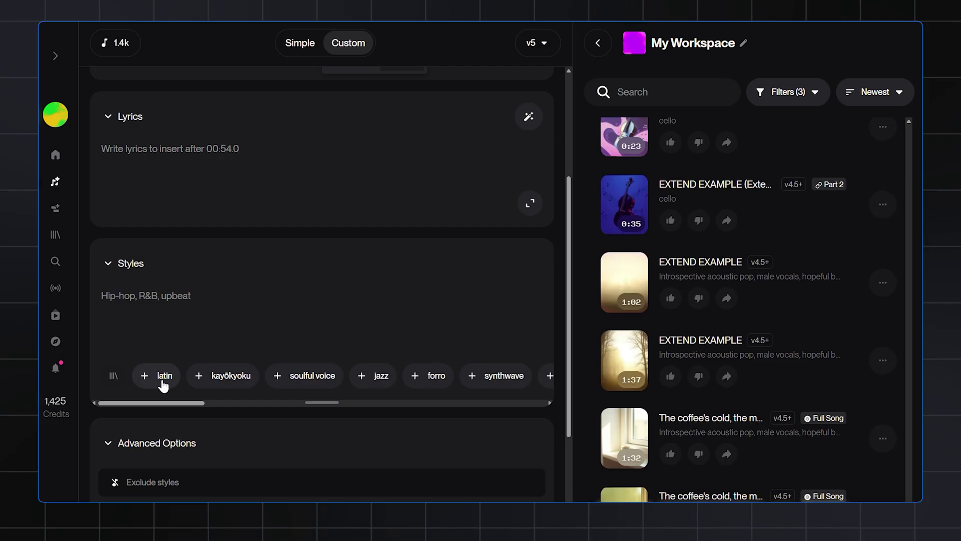
left_click(126, 149)
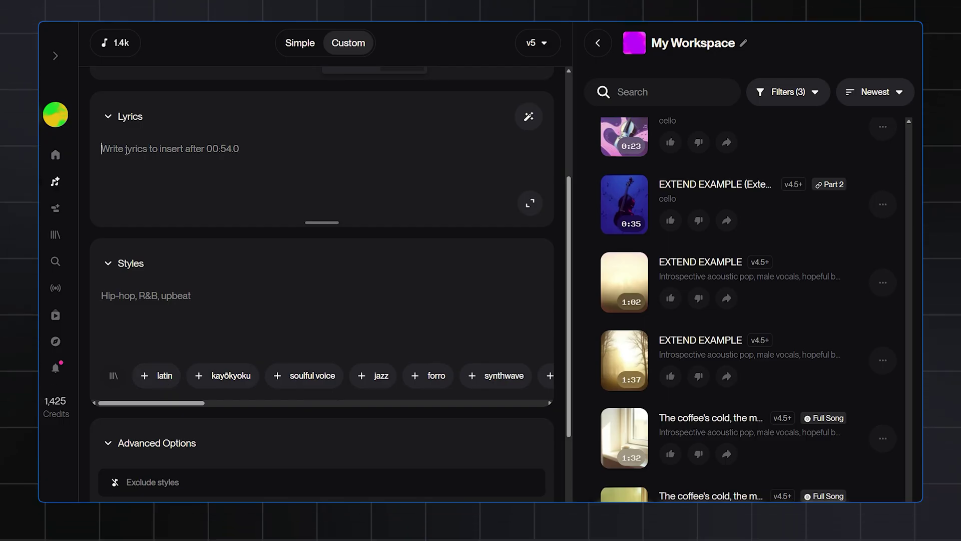
type("[")
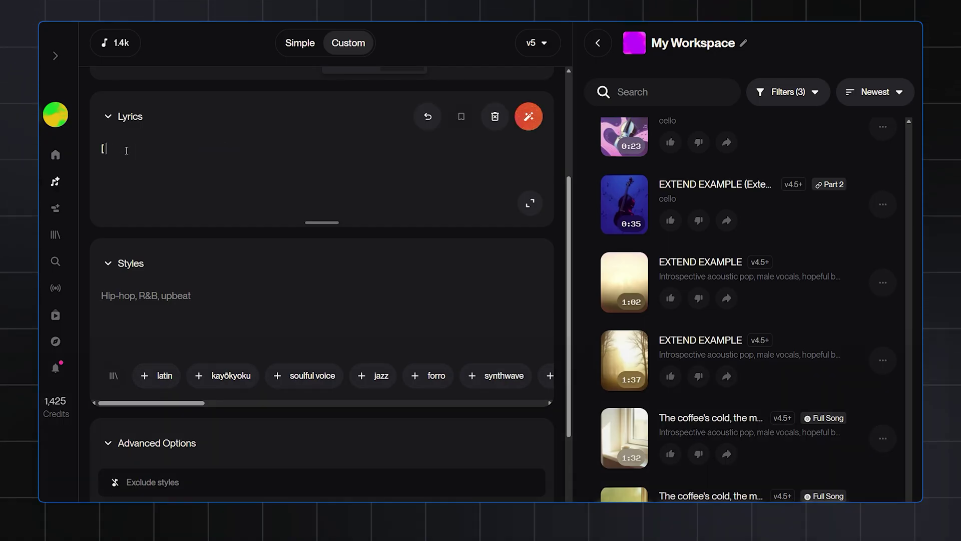
type(" CELLO OUTRO ]")
left_click(107, 116)
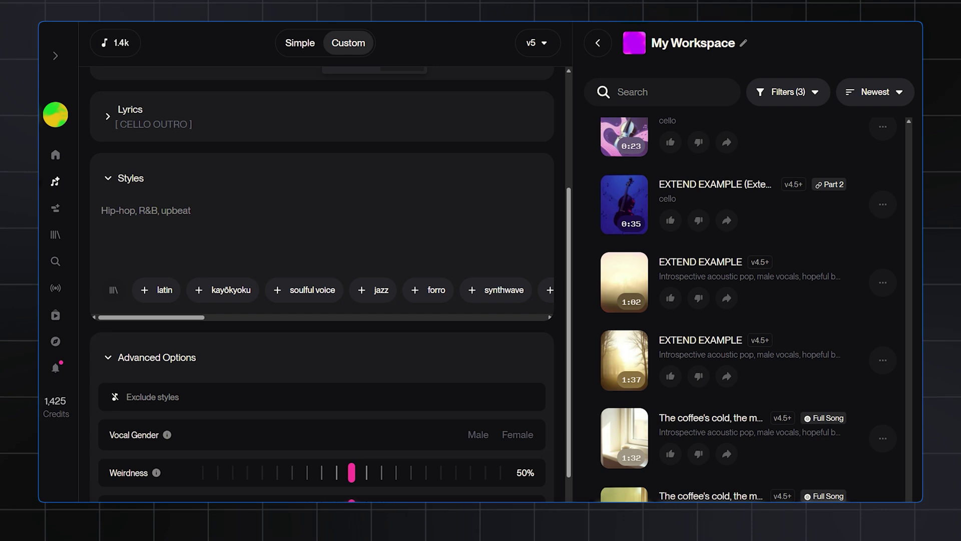
Enter 'cello' as the extension style and expand Advanced Options.
left_click(132, 228)
type("c")
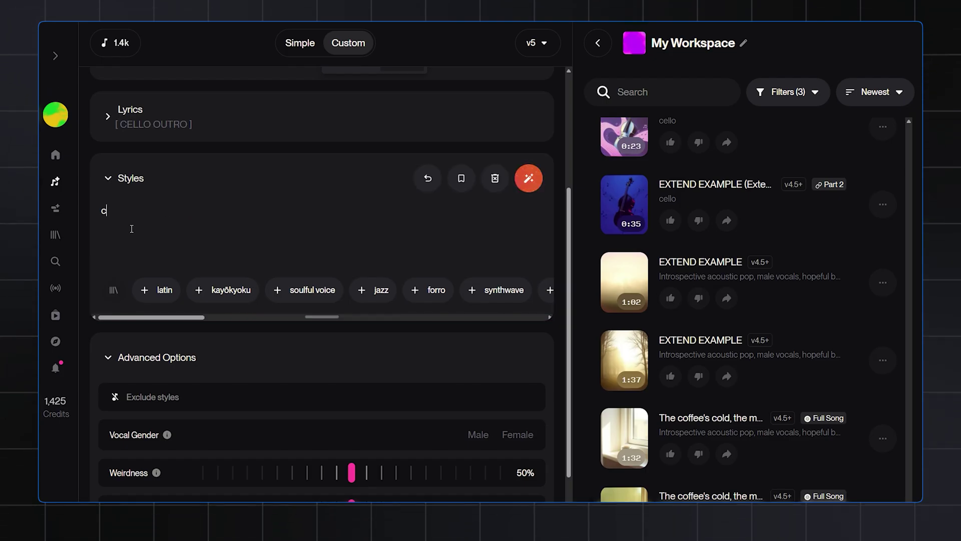
type("ello")
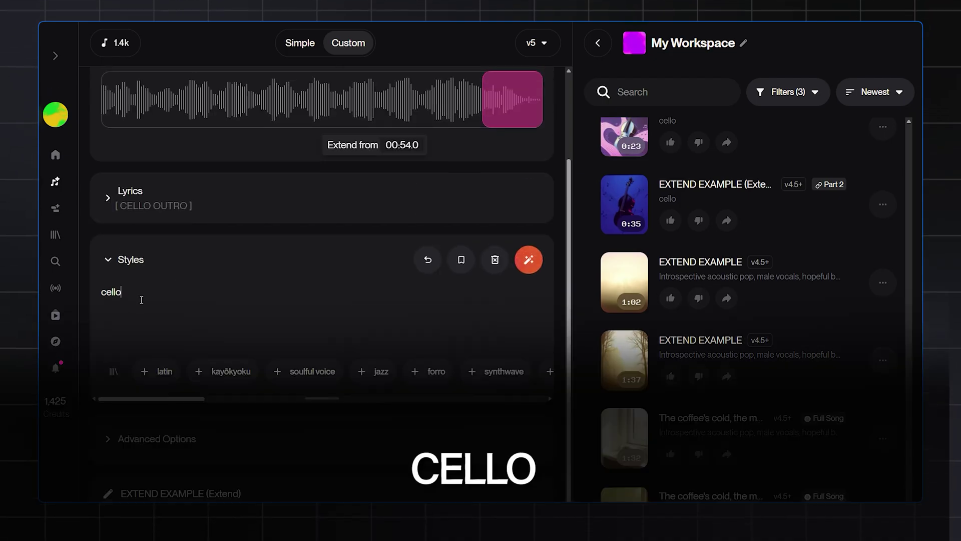
left_click_drag(139, 295, 98, 296)
left_click(108, 438)
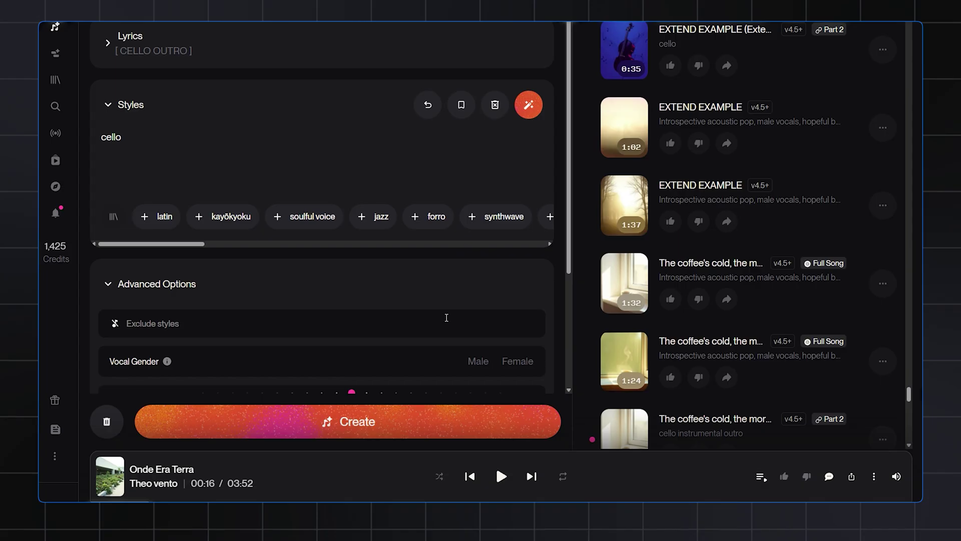
Drop Weirdness to 0% and raise Style Influence to 95% and Audio Influence to 100%.
left_click_drag(351, 213, 246, 219)
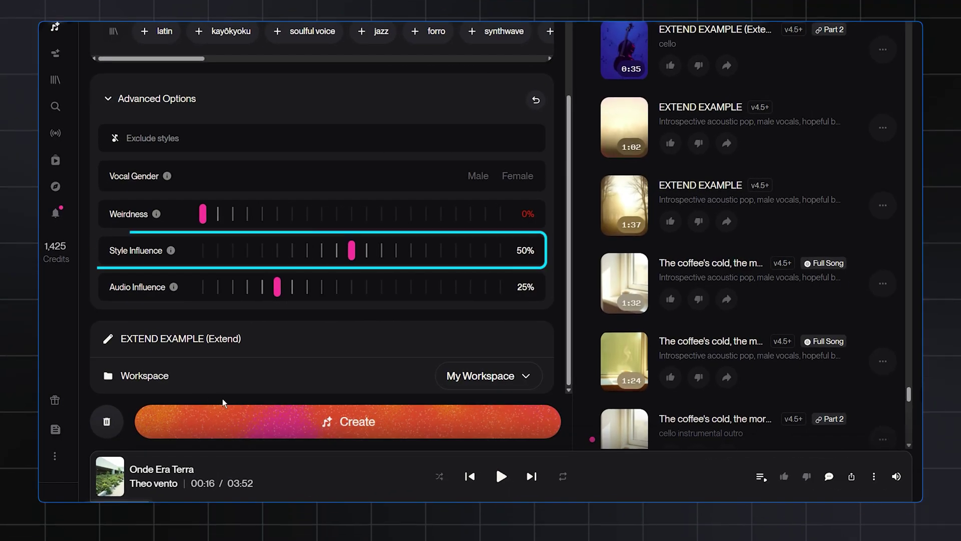
left_click_drag(351, 250, 485, 250)
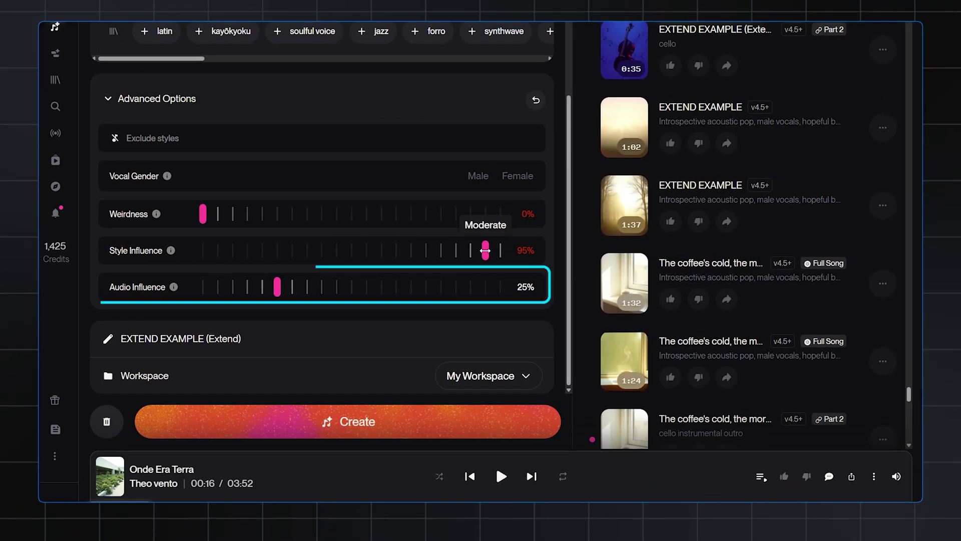
left_click_drag(277, 286, 510, 315)
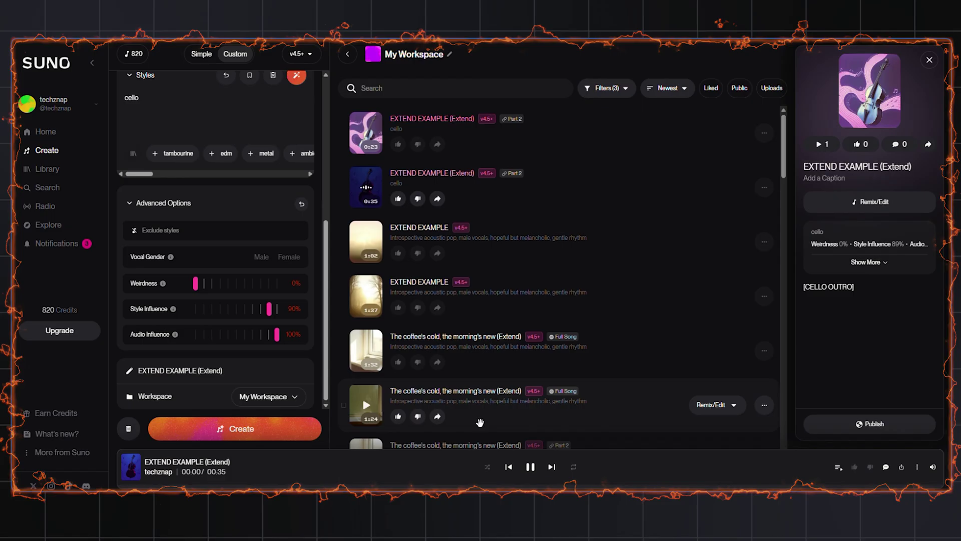
Nudge Style Influence from 90% to 95%, then collapse and reopen Advanced Options.
left_click(278, 311)
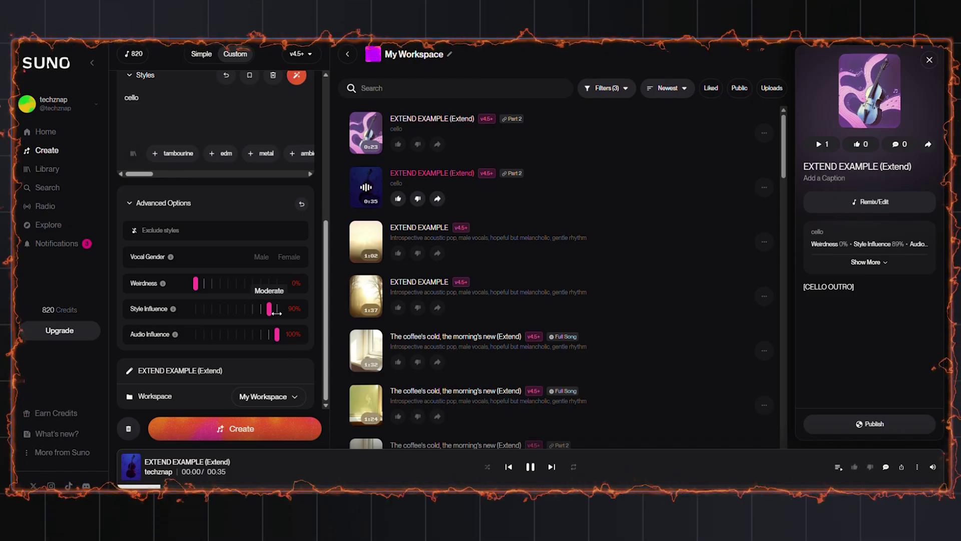
left_click_drag(277, 312, 280, 313)
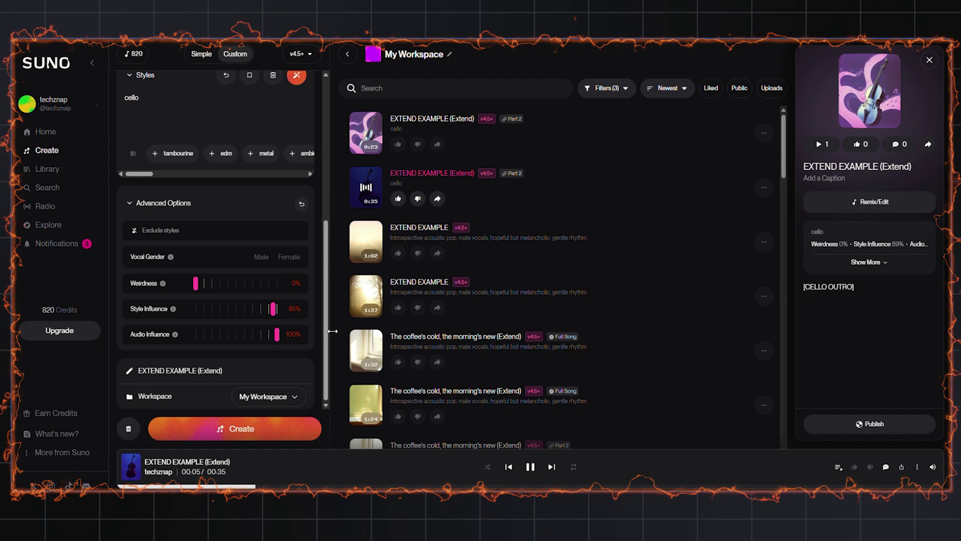
left_click(264, 206)
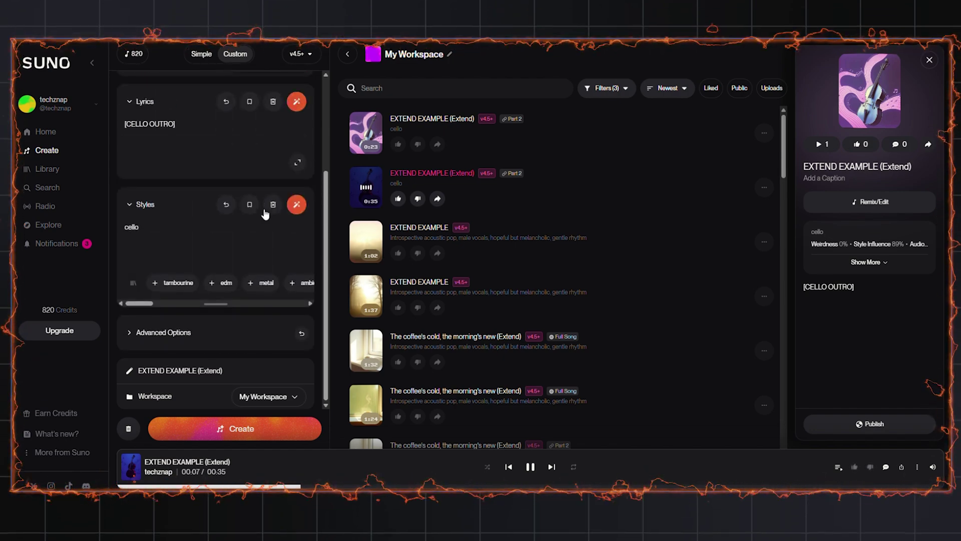
left_click(173, 335)
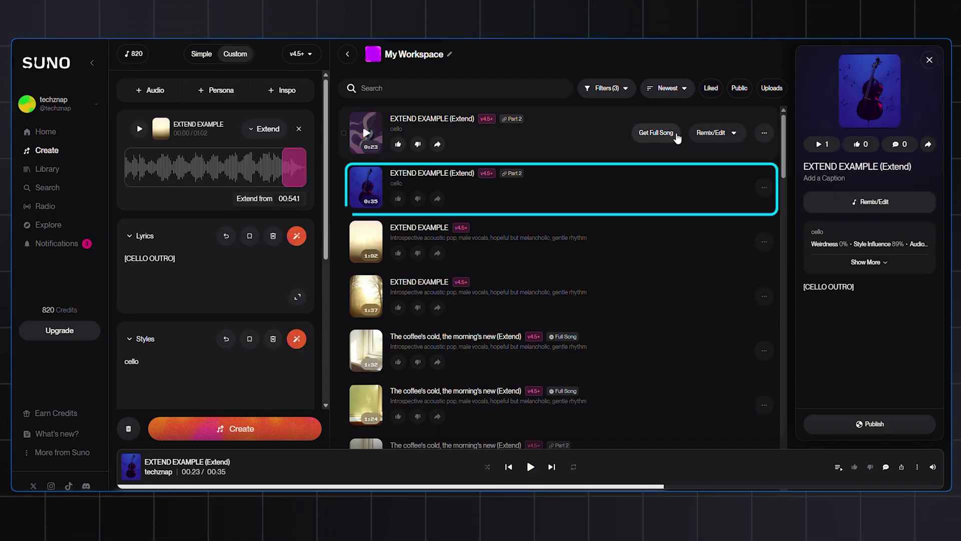
Use Get Full Song on the 0:35 cello extension to stitch it into the full song.
mouse_move(661, 190)
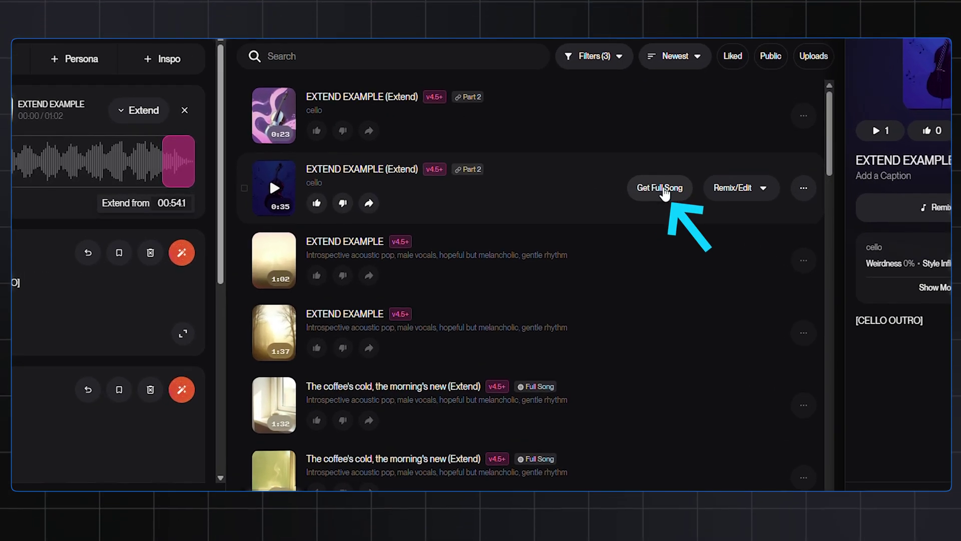
left_click(665, 193)
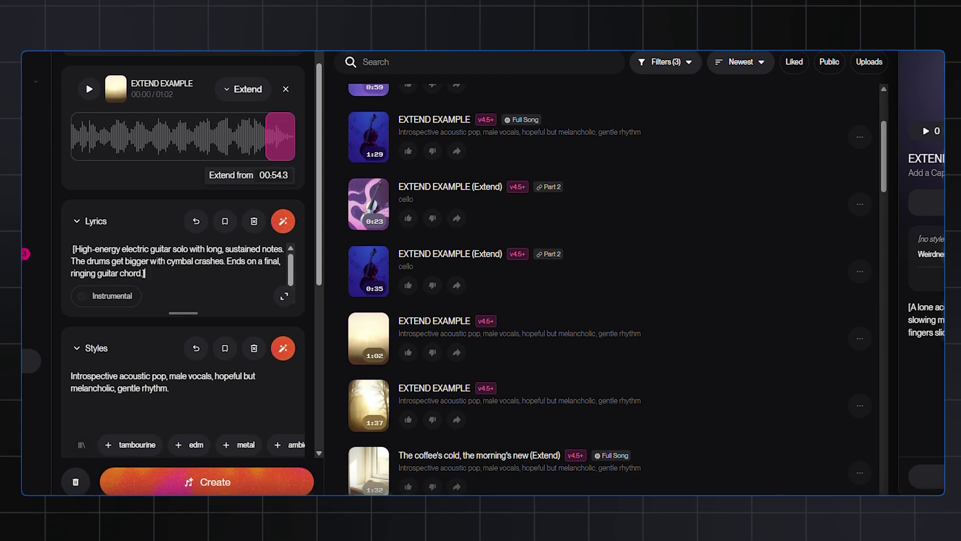
Select and delete all the existing text in the Styles box.
triple_click(163, 382)
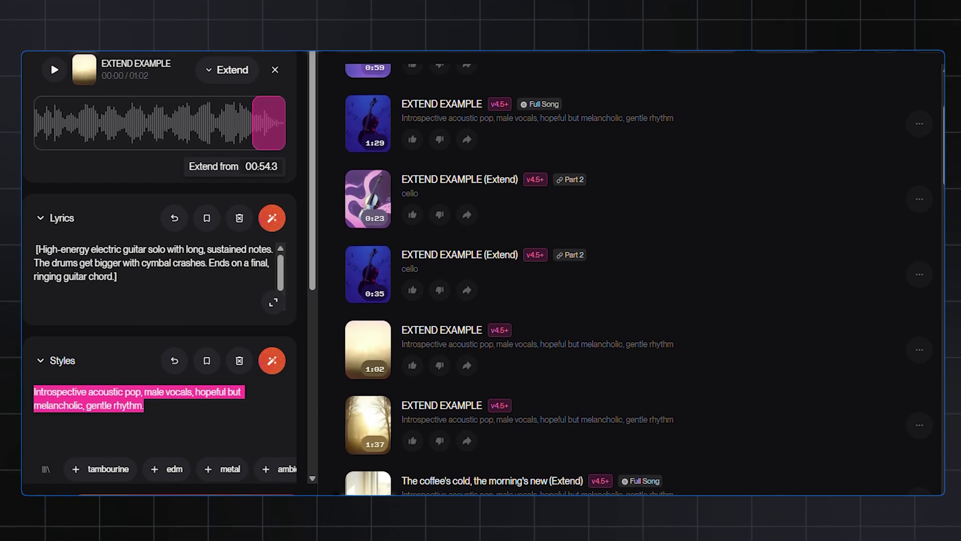
key("BackSpace")
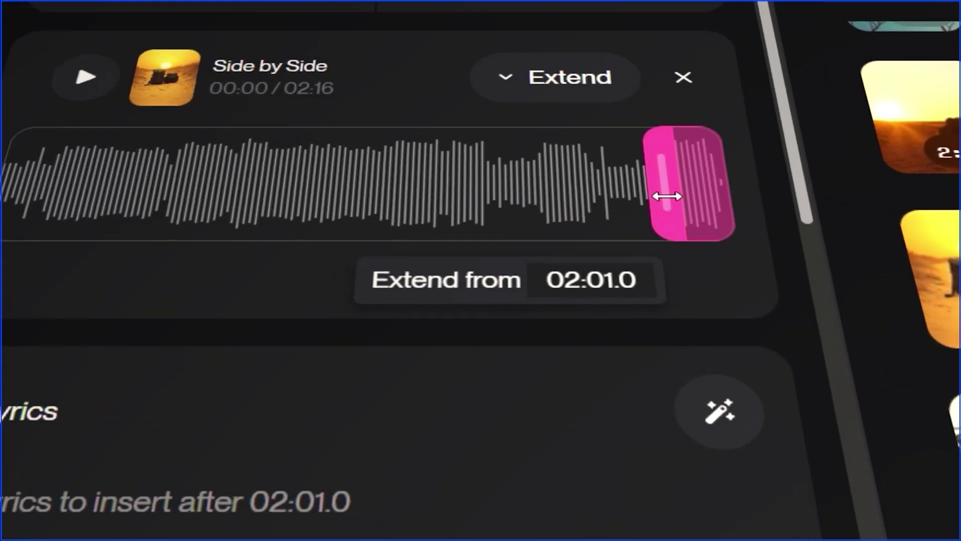
Move the Side by Side extend point from 02:01.0, through 00:24.6 and 00:47.3, to 01:23.8.
left_click_drag(666, 196, 140, 196)
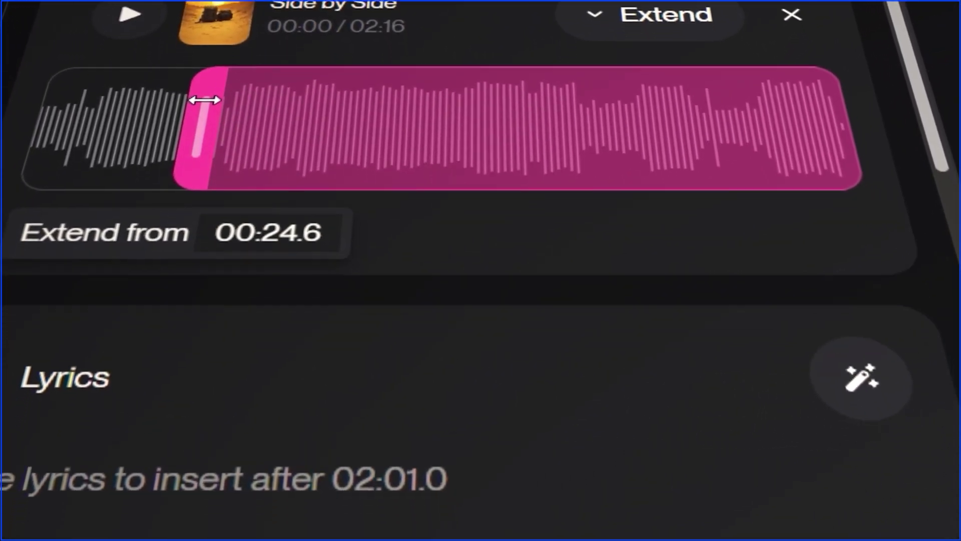
left_click_drag(204, 100, 343, 100)
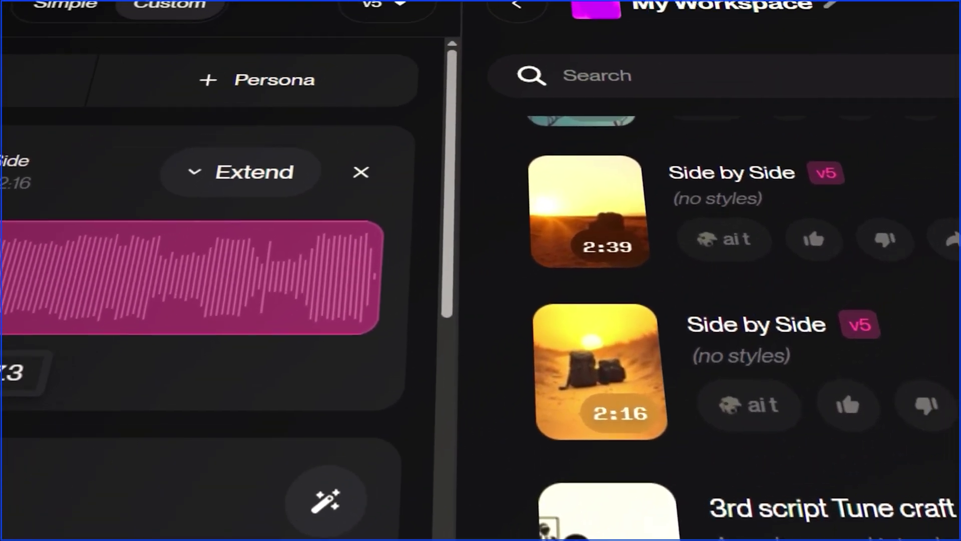
left_click_drag(155, 70, 342, 70)
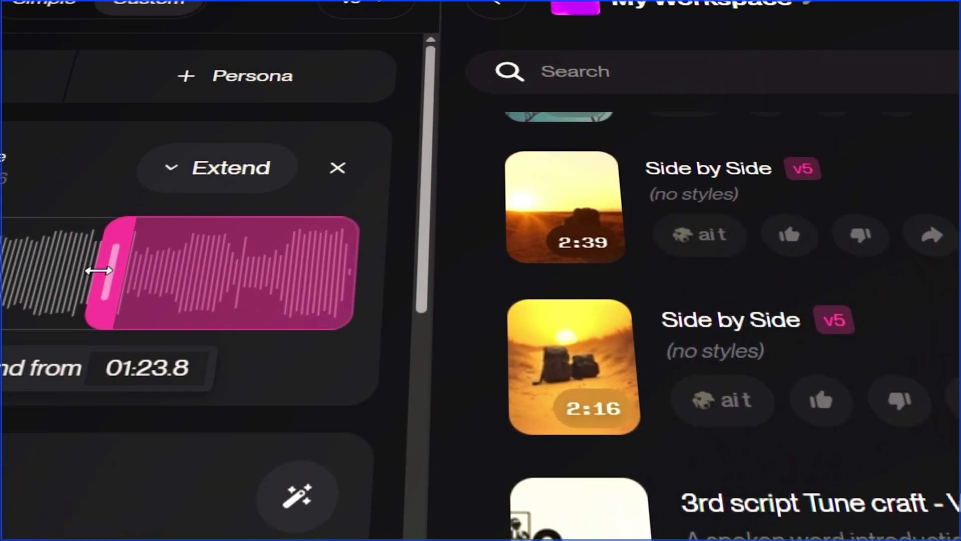